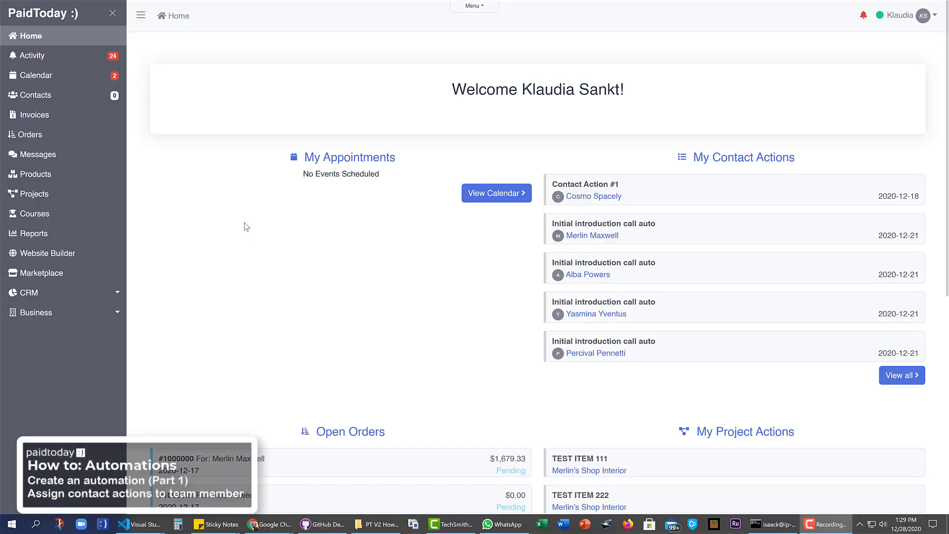
Go to CRM > Automations and start a new automation
left_click(33, 293)
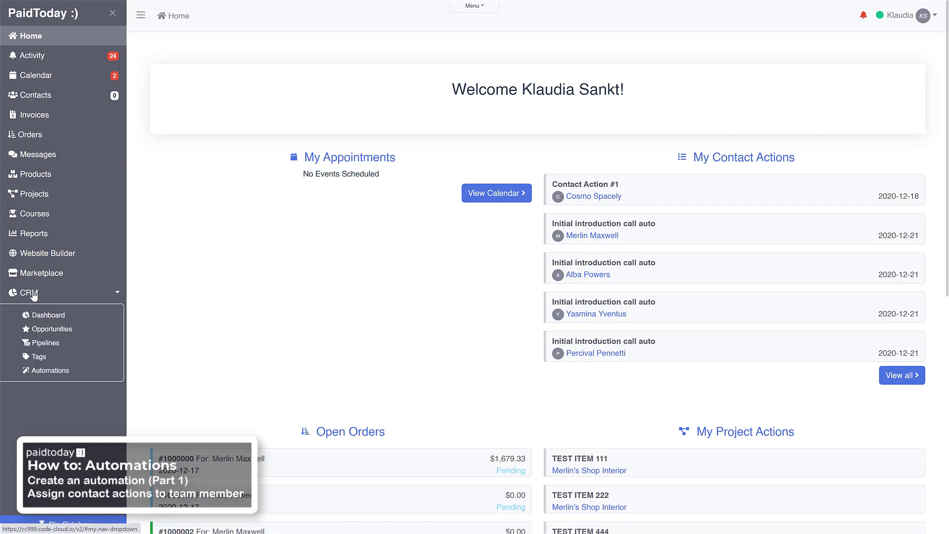
left_click(42, 372)
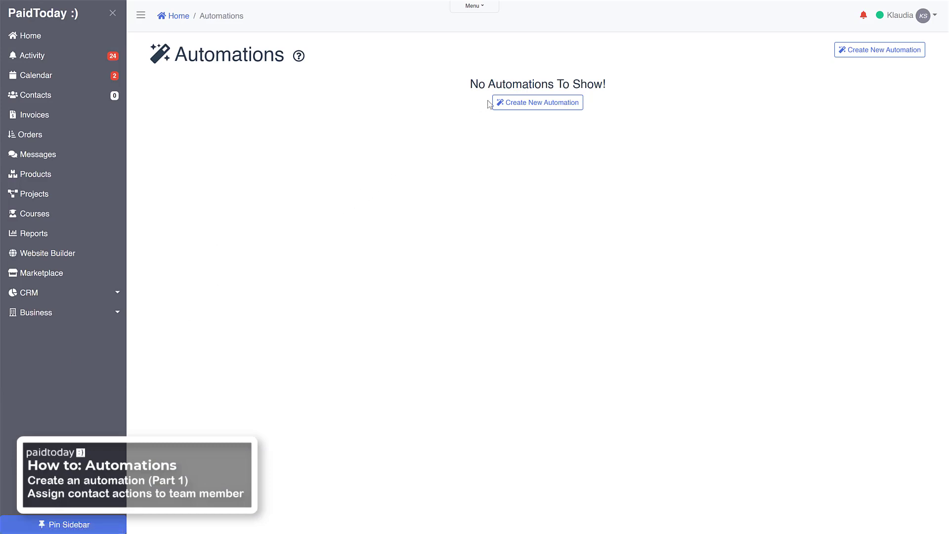
left_click(861, 50)
Enter the title 'New Contact Task Actions For' followed by the team member's name
left_click(423, 62)
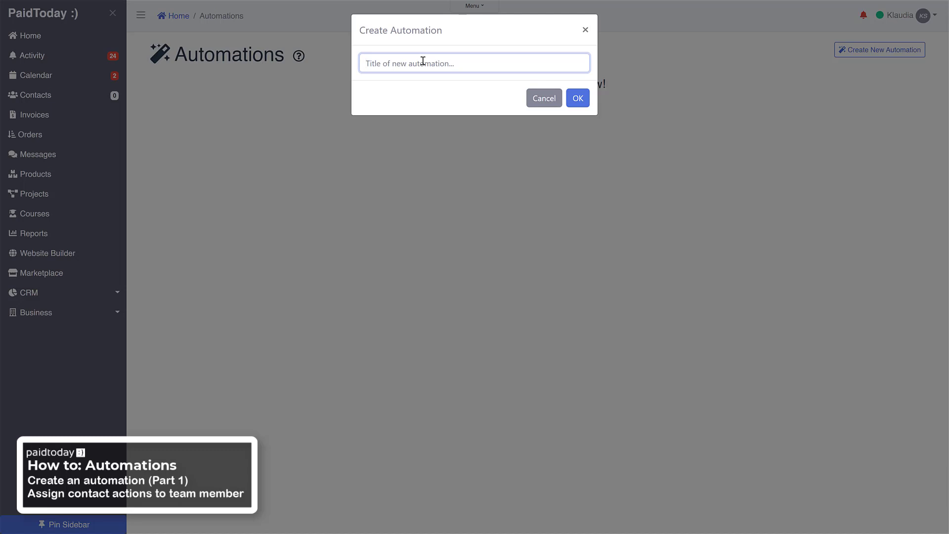
type("New Contact A")
key("BackSpace")
type("As")
key("BackSpace")
key("BackSpace")
type("Actions")
key("BackSpace")
key("BackSpace")
key("BackSpace")
key("BackSpace")
key("BackSpace")
key("BackSpace")
type("Task Actions For Rika")
key("BackSpace")
key("BackSpace")
key("BackSpace")
key("BackSpace")
type("Rikazi")
Confirm the new automation so its editor opens with trigger choices
left_click(577, 98)
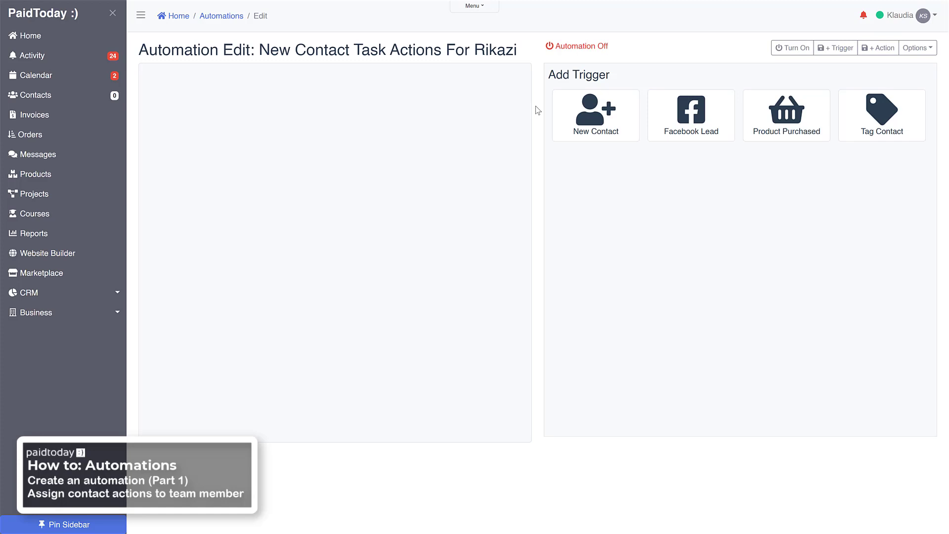
Pick the New Contact trigger and save its step as 'New Contact Created'
left_click(592, 121)
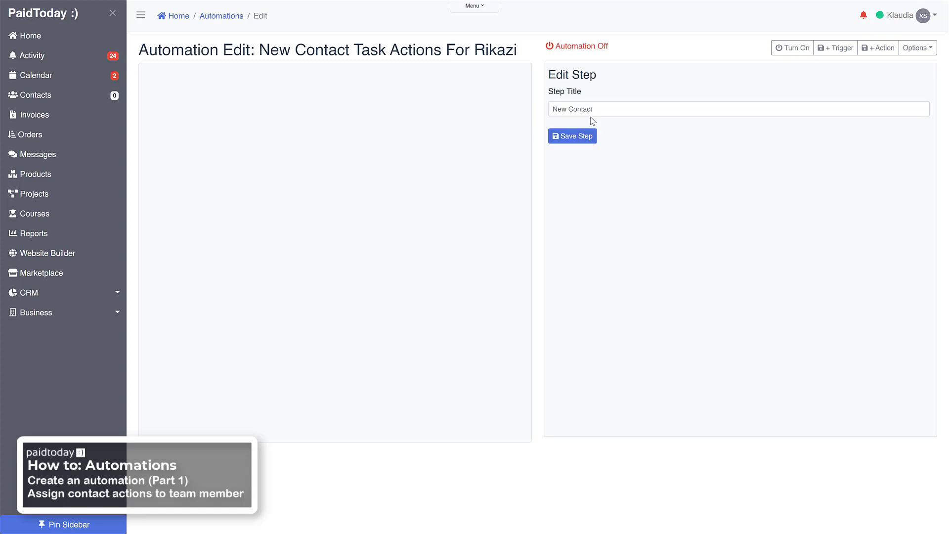
left_click(618, 108)
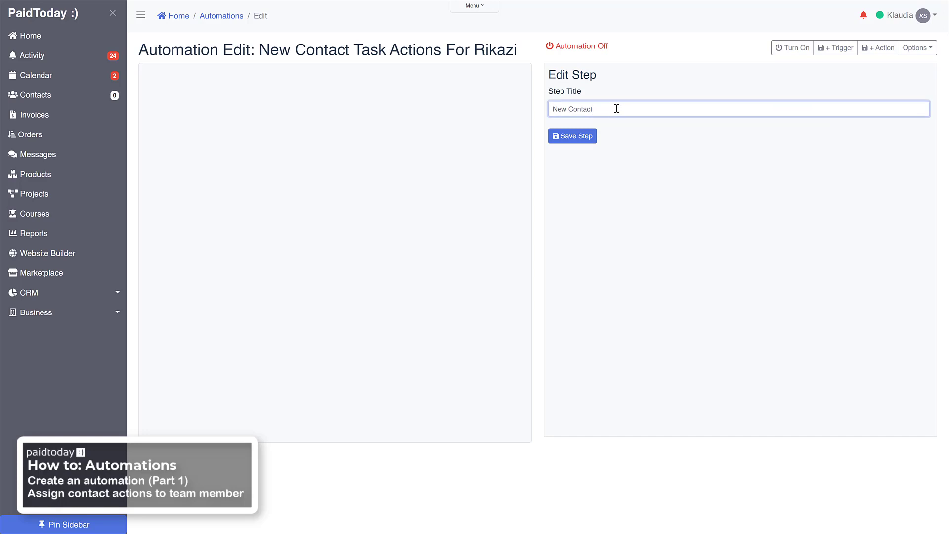
type("Created")
left_click(585, 136)
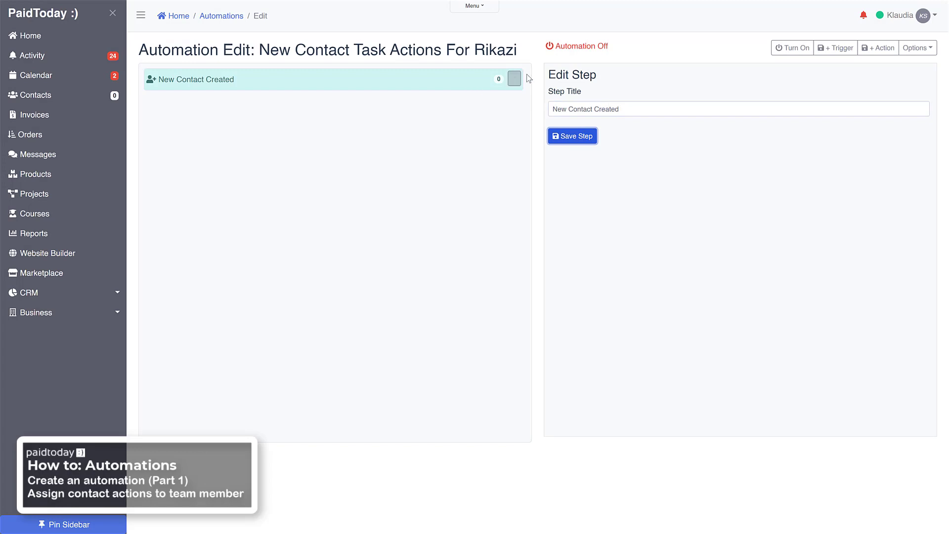
Rename the trigger step to 'New Contact Created Trigger' and save it
left_click(514, 78)
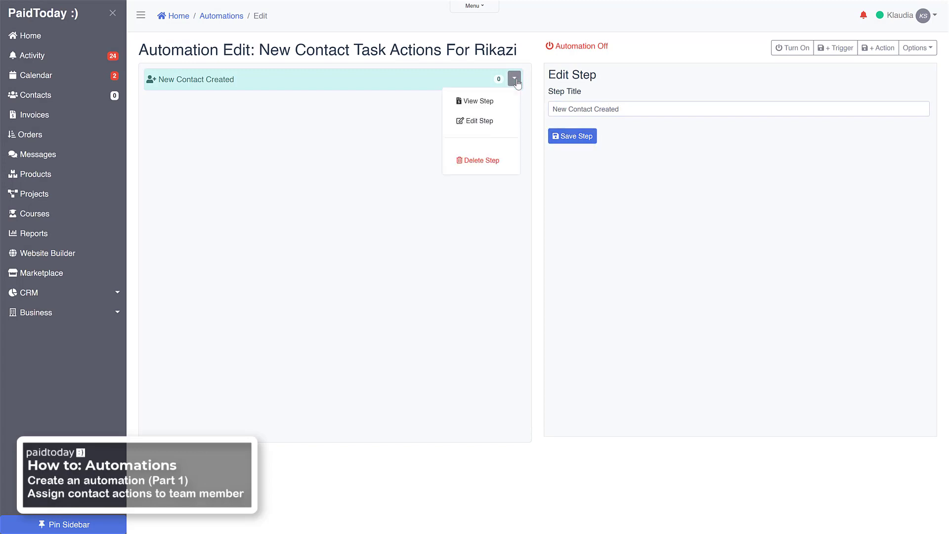
left_click(484, 124)
left_click(647, 108)
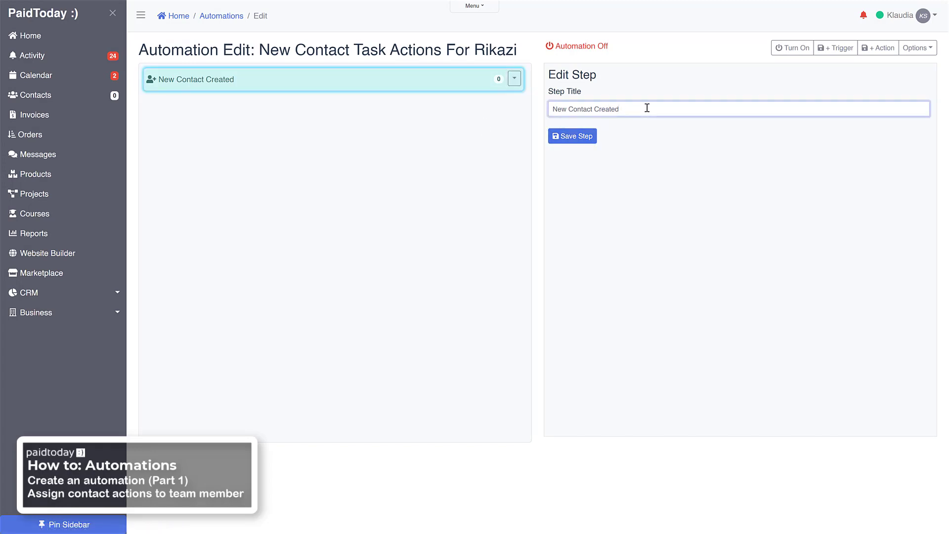
type("Trigger")
left_click(570, 137)
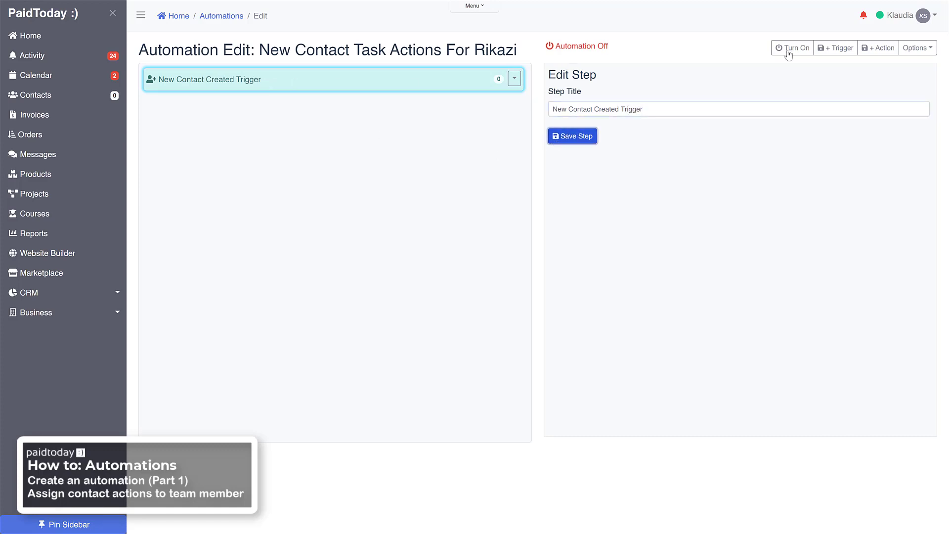
Add a contact action titled 'Send Welcome Email' plus the member's name, reusing it as Action
left_click(878, 48)
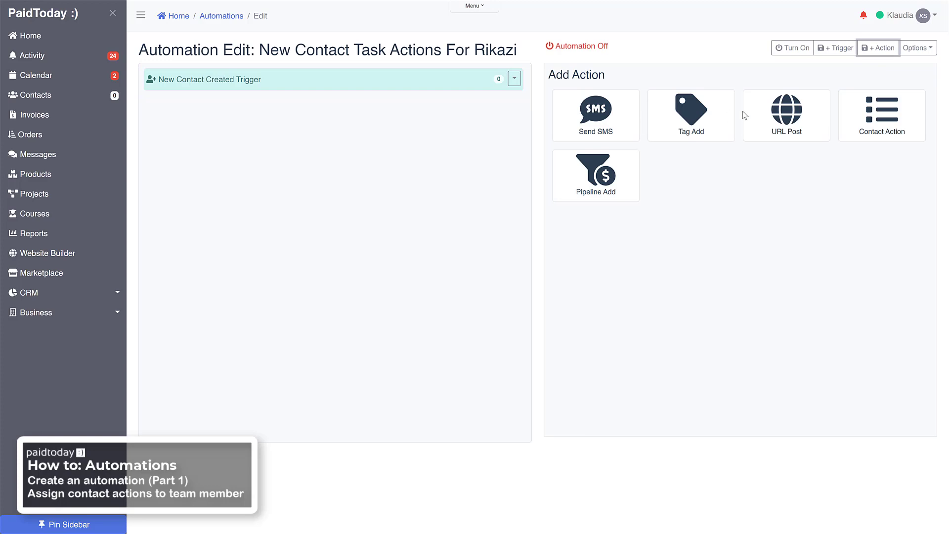
left_click(879, 116)
left_click(609, 110)
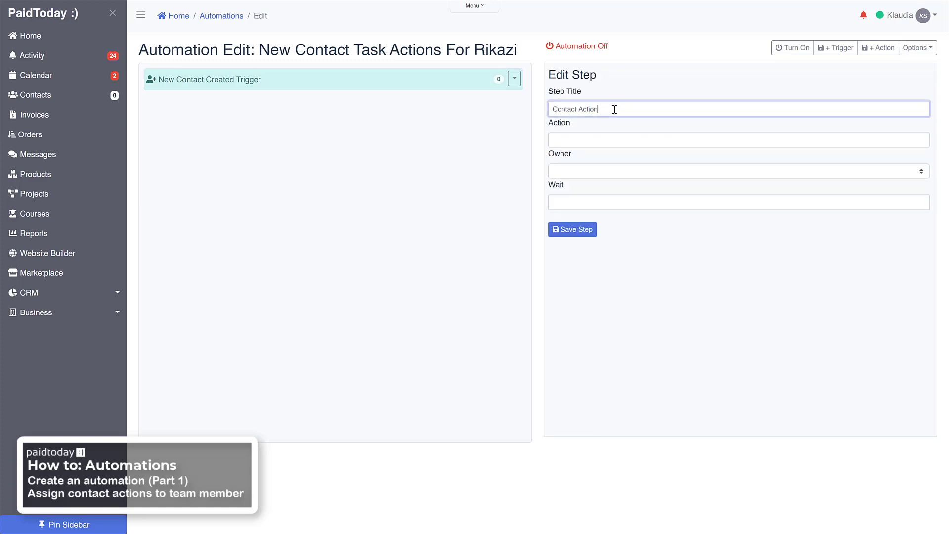
left_click_drag(614, 109, 500, 117)
type("Send Welcome Email Rikazi")
left_click_drag(645, 105, 543, 116)
key("ctrl+c")
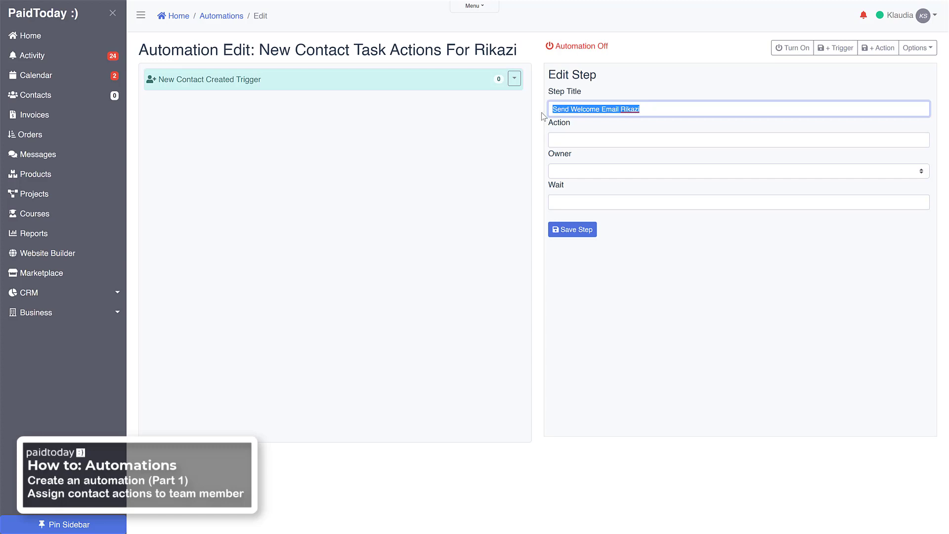
left_click(569, 140)
key("ctrl+v")
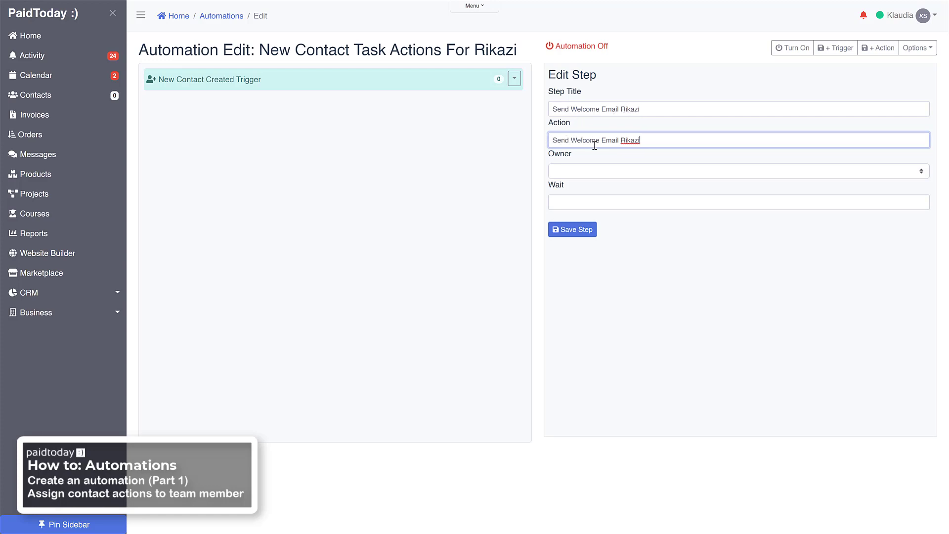
Assign the step to the team member with a '+1 day' wait and save it
left_click(576, 172)
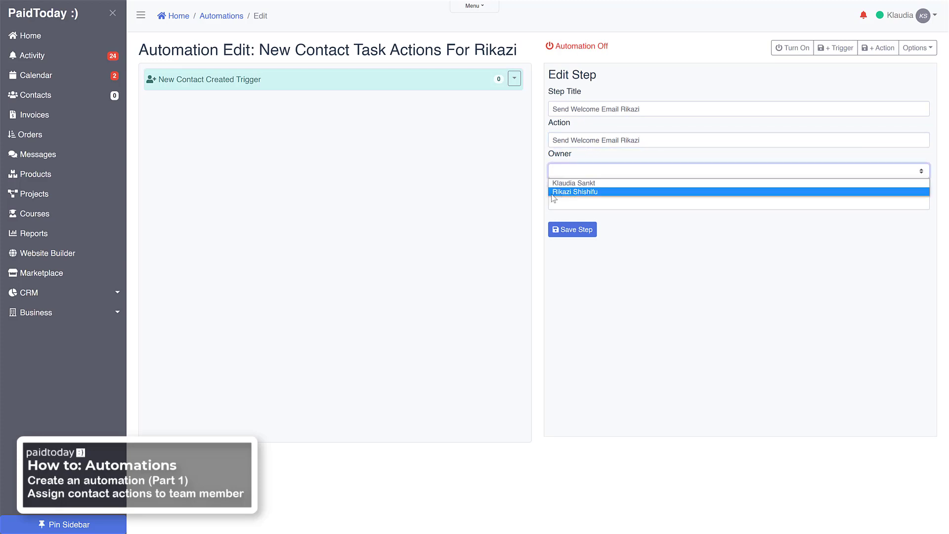
left_click(564, 192)
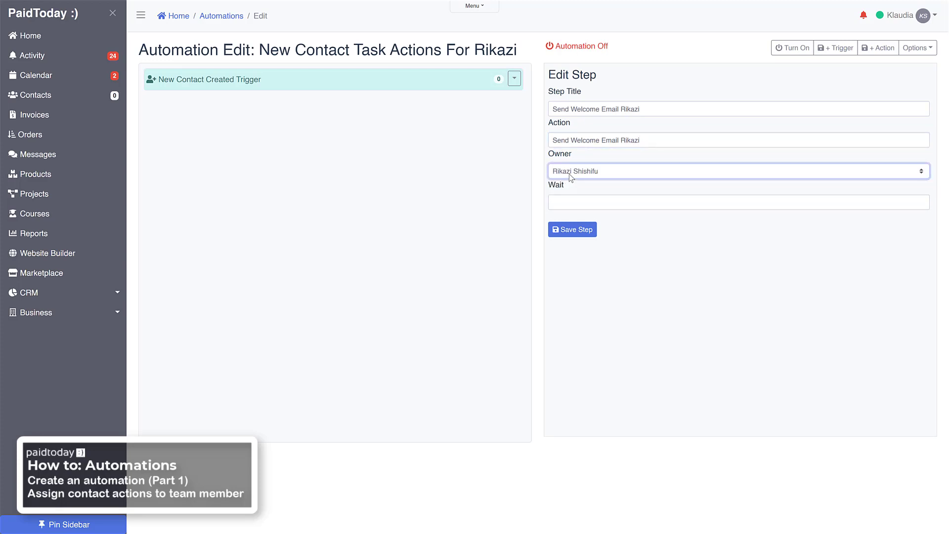
left_click(563, 200)
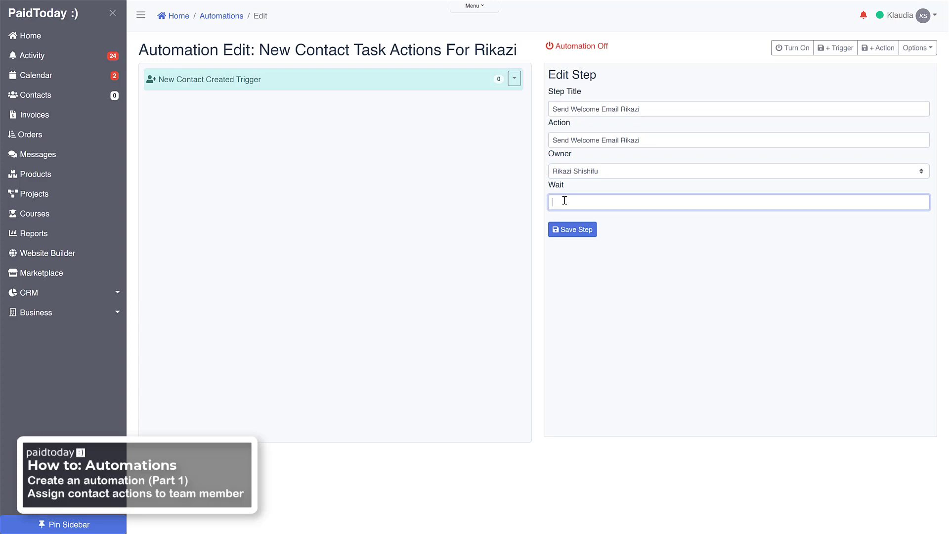
type("+1 day")
left_click(584, 234)
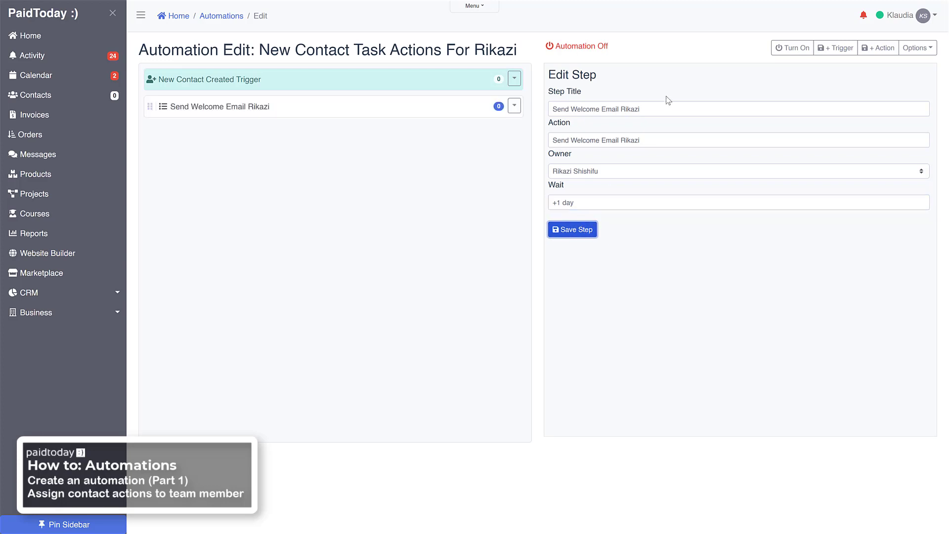
Add a contact action titled 'Send Discount Offer Email' plus the team member's name
left_click(876, 49)
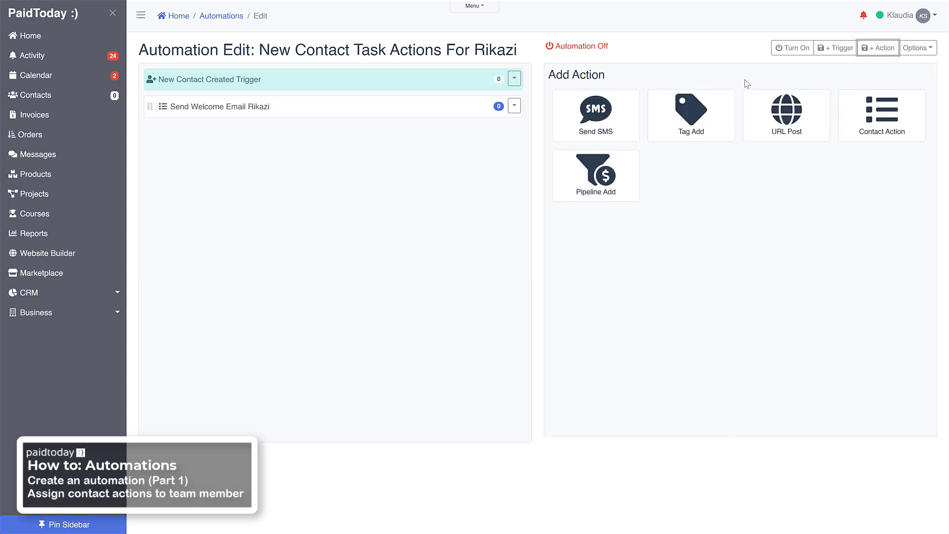
left_click(876, 110)
left_click(606, 108)
left_click_drag(615, 108, 541, 110)
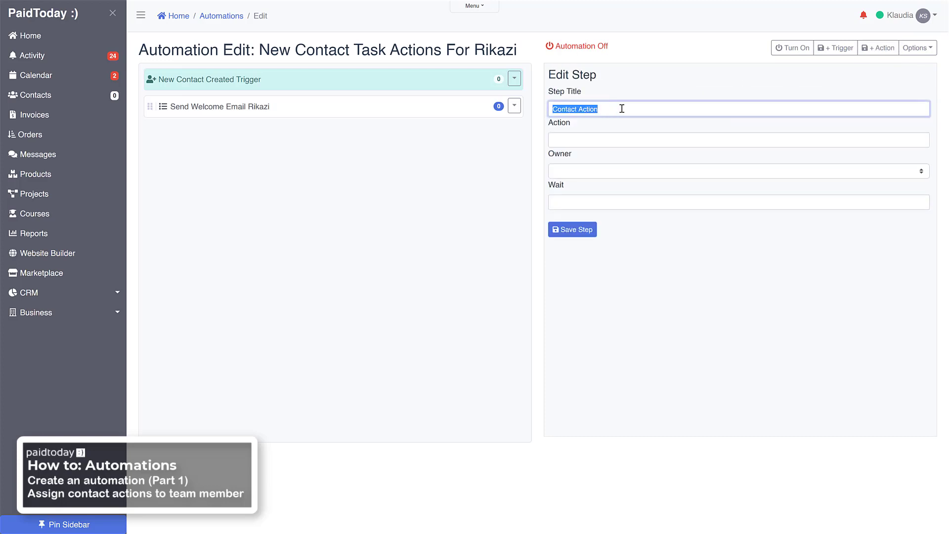
type("Send Offediscount Offe")
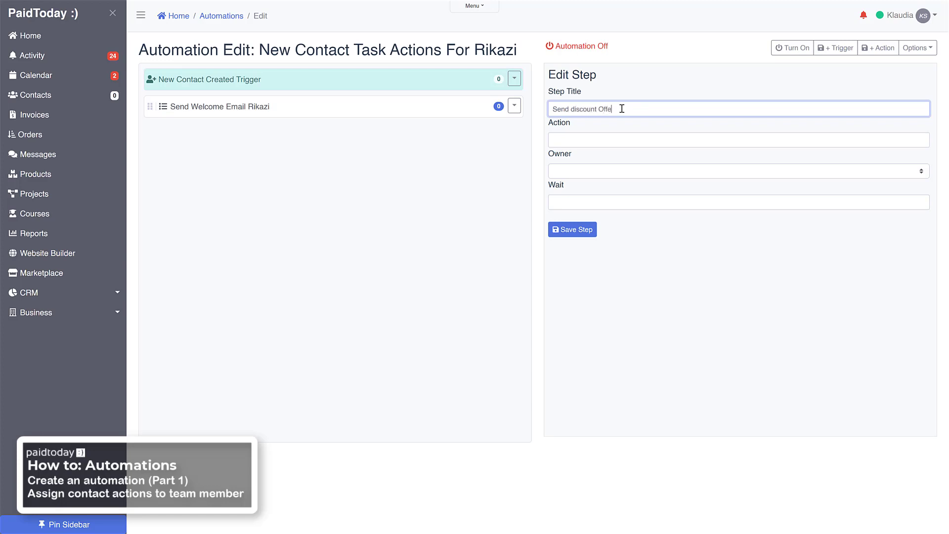
type("r Ma")
type("Ema")
type("il Rikazi")
key("ctrl+shift+Left")
key("ctrl+shift+Left")
key("ctrl+shift+Left")
left_click(575, 110)
key("BackSpace")
key("BackSpace")
type("Di")
Copy the title into Action, assign the team member, set wait '+7 days', and save
left_click_drag(661, 109, 520, 117)
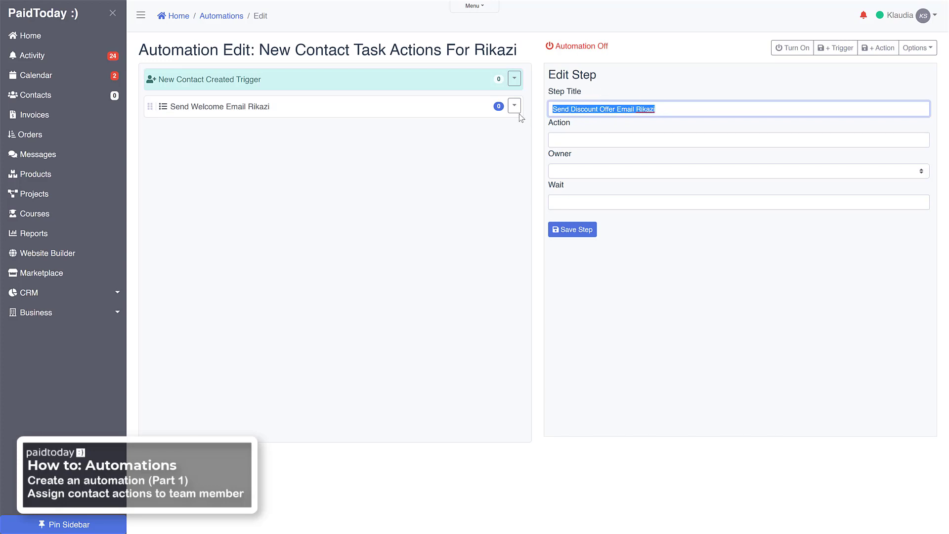
key("ctrl+c")
left_click(568, 141)
key("ctrl+v")
left_click(574, 170)
left_click(575, 191)
left_click(571, 201)
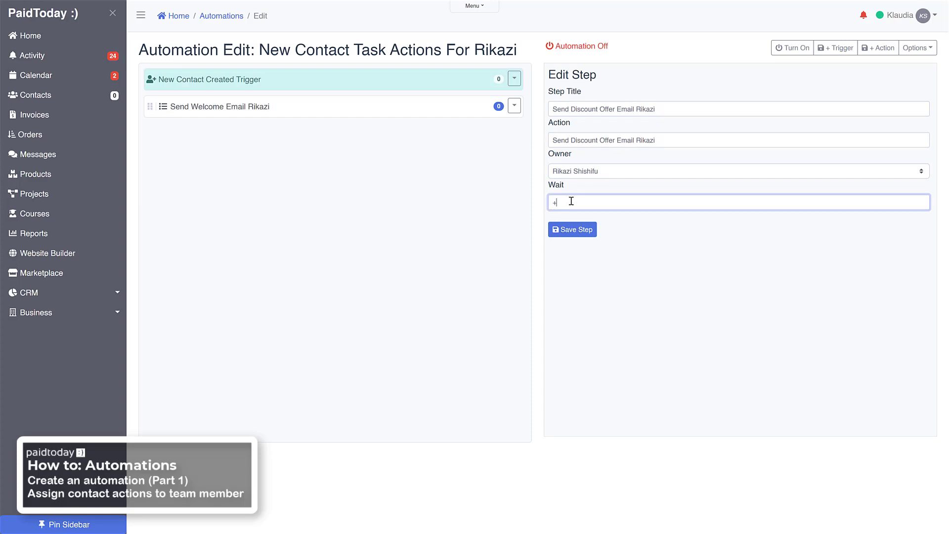
type("+7 days")
left_click(577, 230)
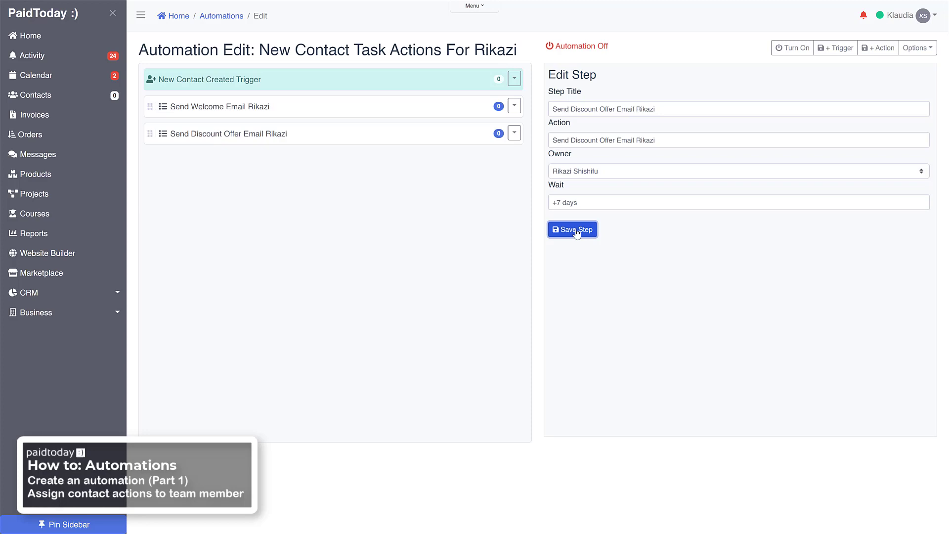
left_click(376, 104)
left_click(581, 198)
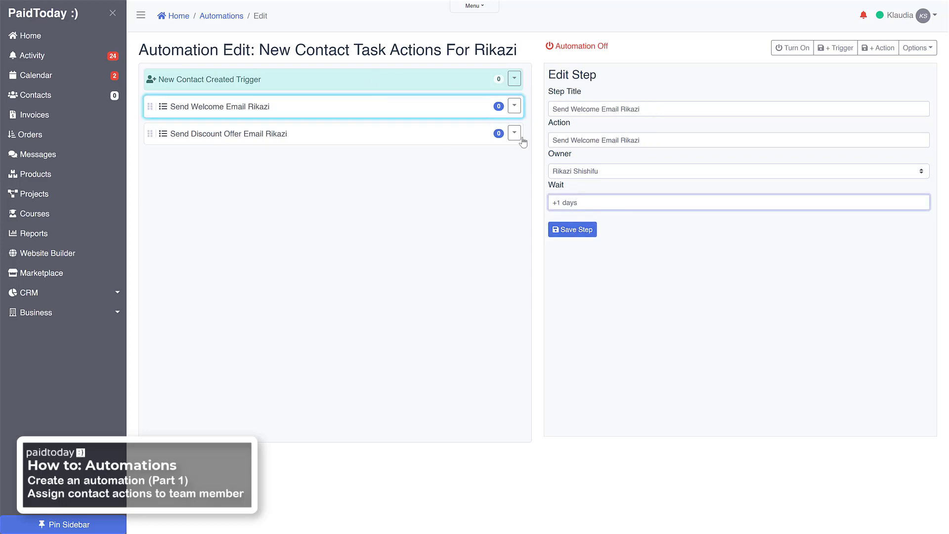
left_click(579, 231)
left_click(442, 141)
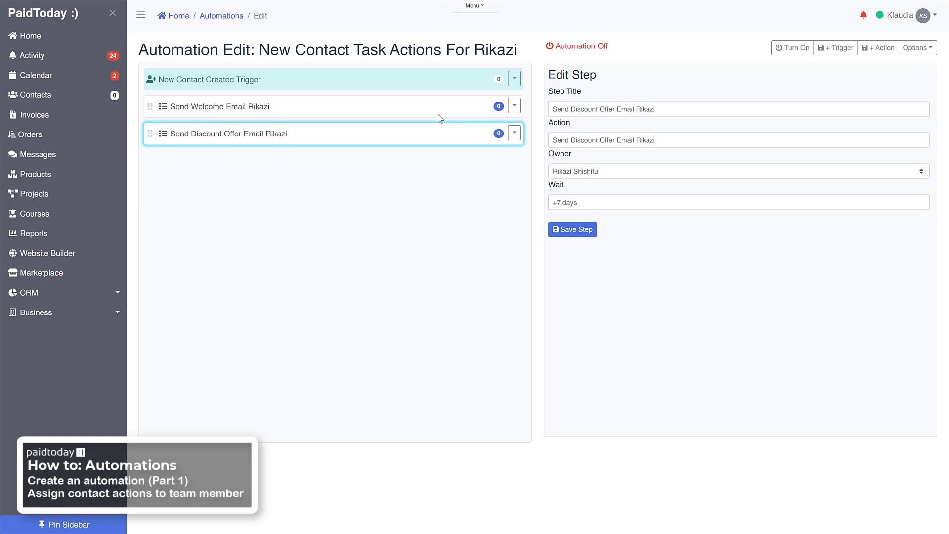
left_click(439, 115)
left_click(438, 131)
left_click(261, 108)
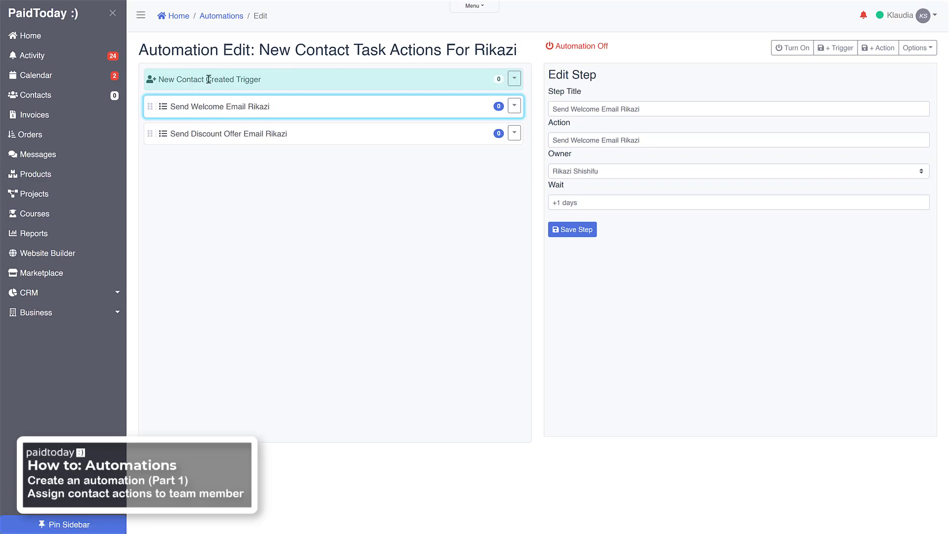
left_click(197, 135)
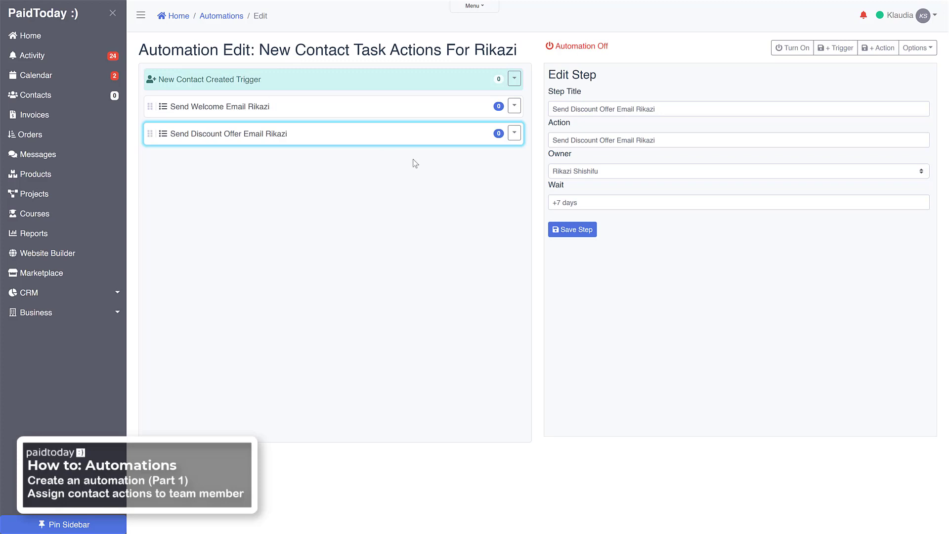
Add a contact action titled 'Send Booking Link For Consultation' plus the team member's name
left_click(872, 49)
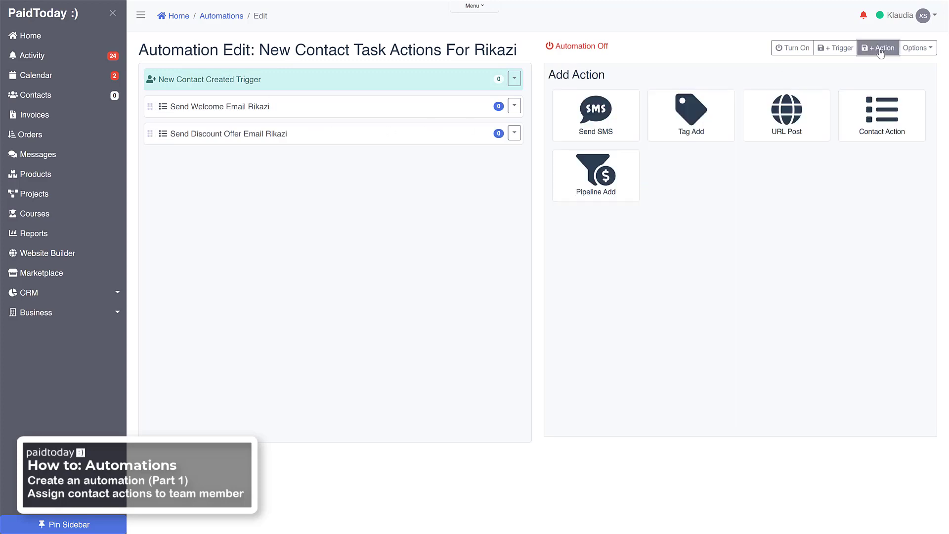
left_click(893, 122)
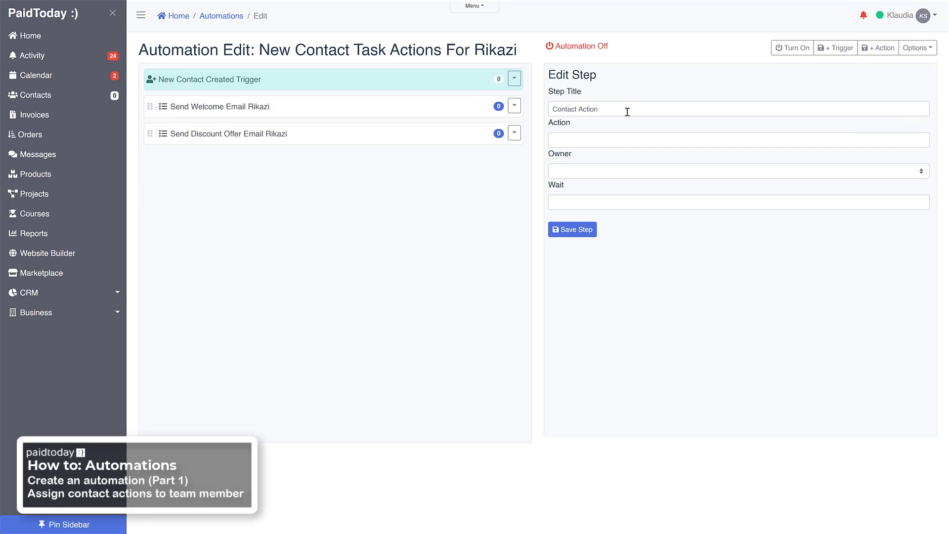
left_click(597, 108)
left_click_drag(621, 108, 520, 118)
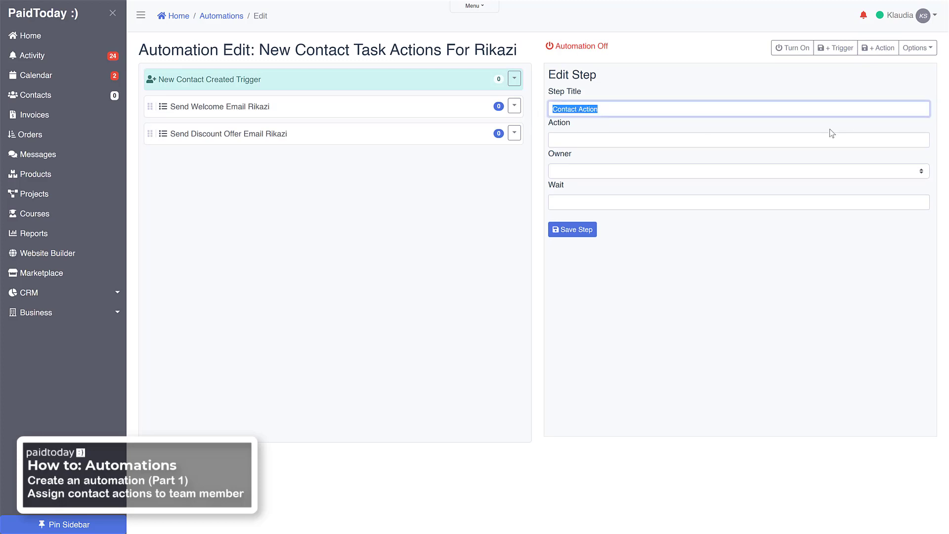
type("S")
type("Sen")
type("Send")
type("d ")
type("Consultatio")
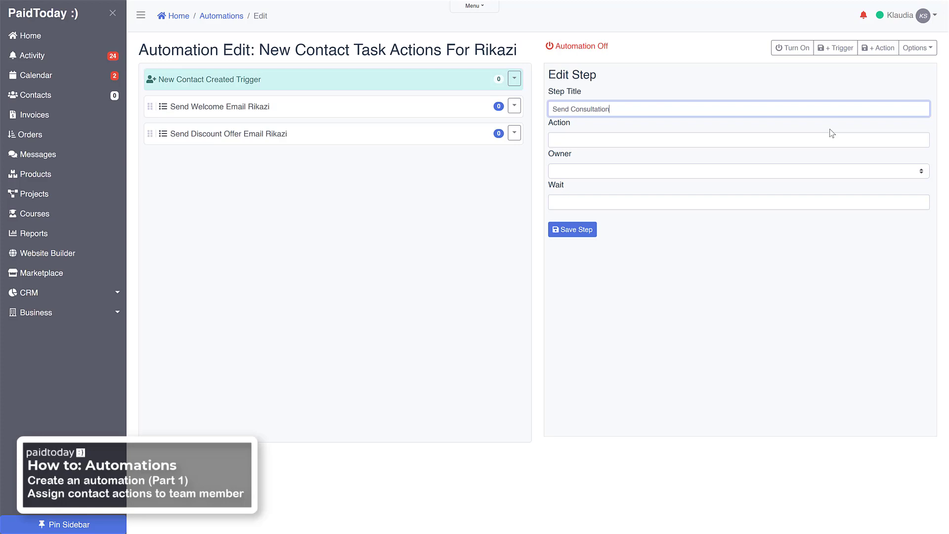
key("BackSpace")
key("BackSpace")
key("BackSpace")
key("BackSpace")
key("BackSpace")
key("BackSpace")
key("BackSpace")
key("BackSpace")
key("BackSpace")
key("BackSpace")
type("Booking Link For Consultation")
left_click(603, 144)
left_click(677, 109)
type("Rikazi")
Copy the title into Action, assign the team member, set wait '+10 day', and save
triple_click(677, 109)
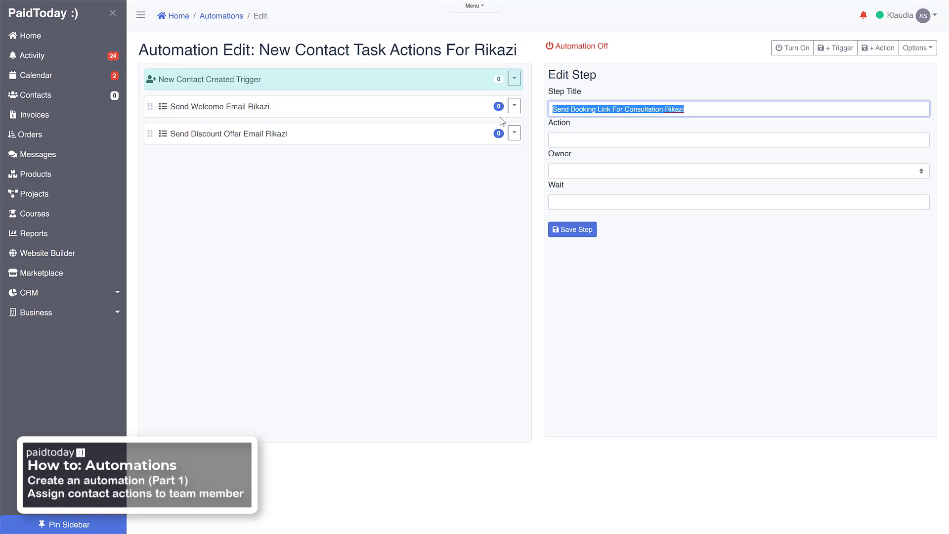
key("ctrl+c")
left_click(571, 140)
key("ctrl+v")
left_click(574, 171)
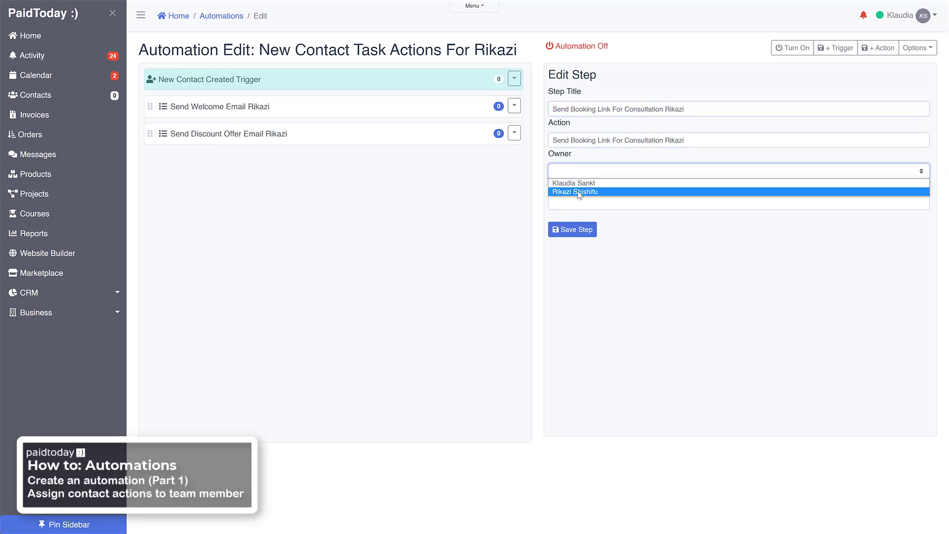
left_click(576, 188)
left_click(579, 205)
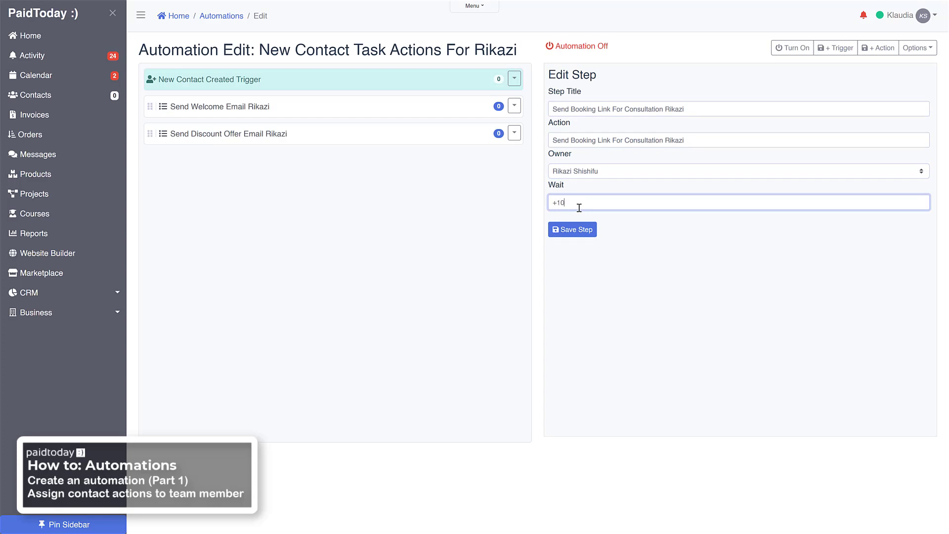
type("+10 days")
left_click(585, 232)
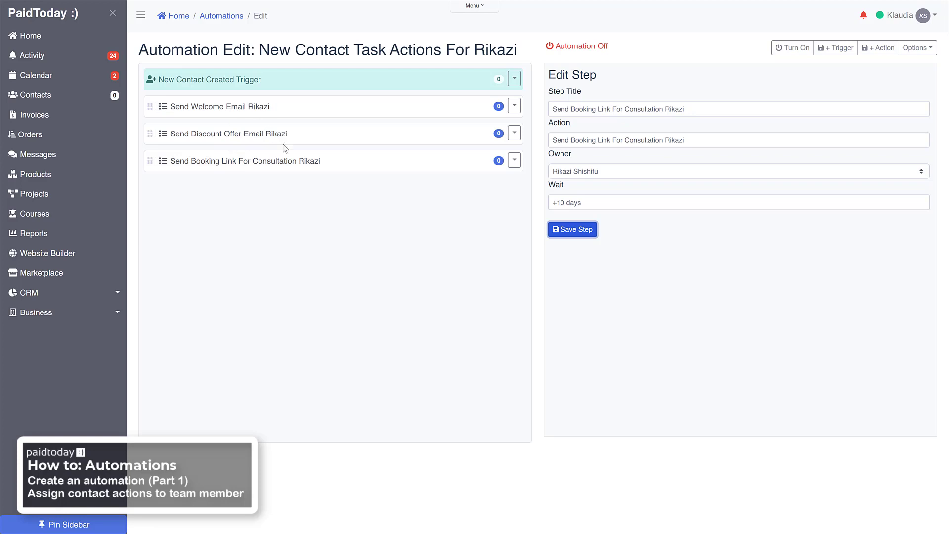
Review the three action steps, then turn the automation on and confirm
left_click(247, 110)
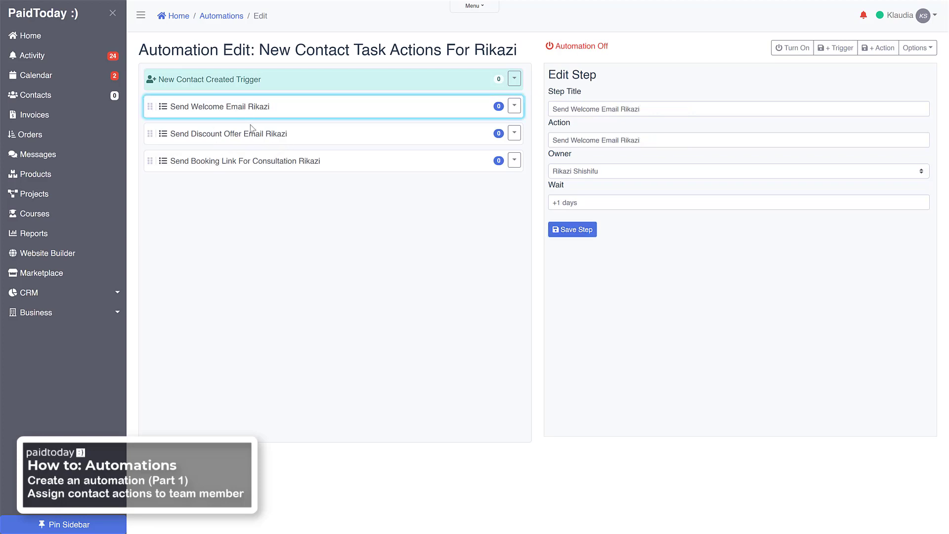
left_click(253, 135)
left_click(257, 158)
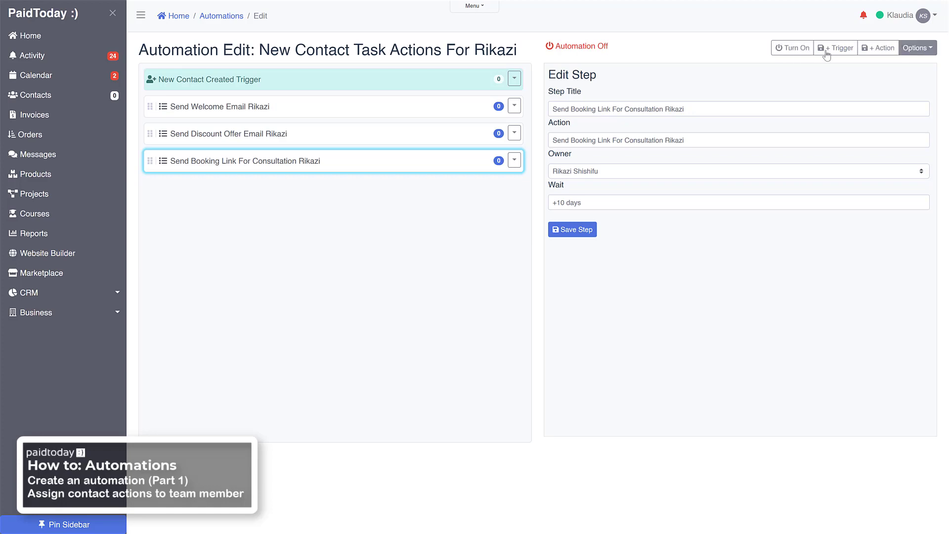
left_click(796, 50)
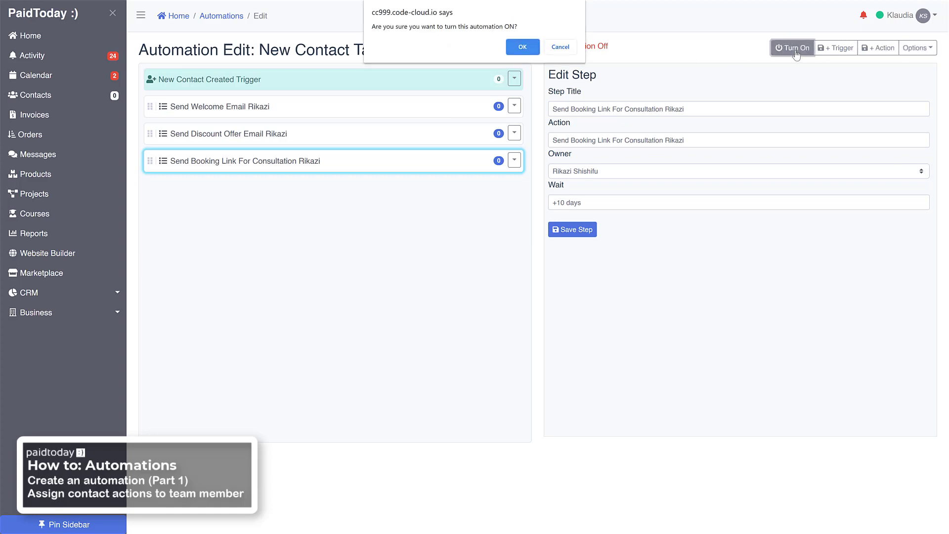
left_click(516, 46)
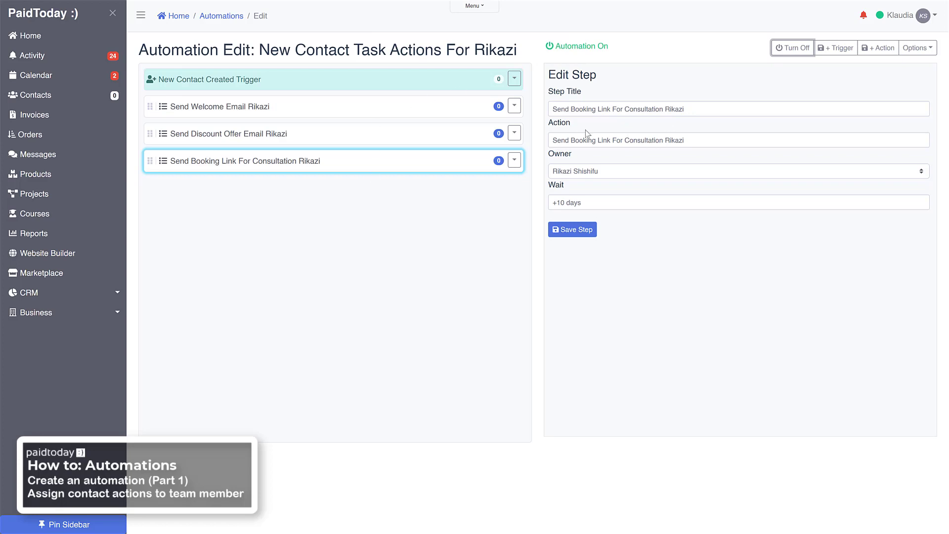
left_click(928, 49)
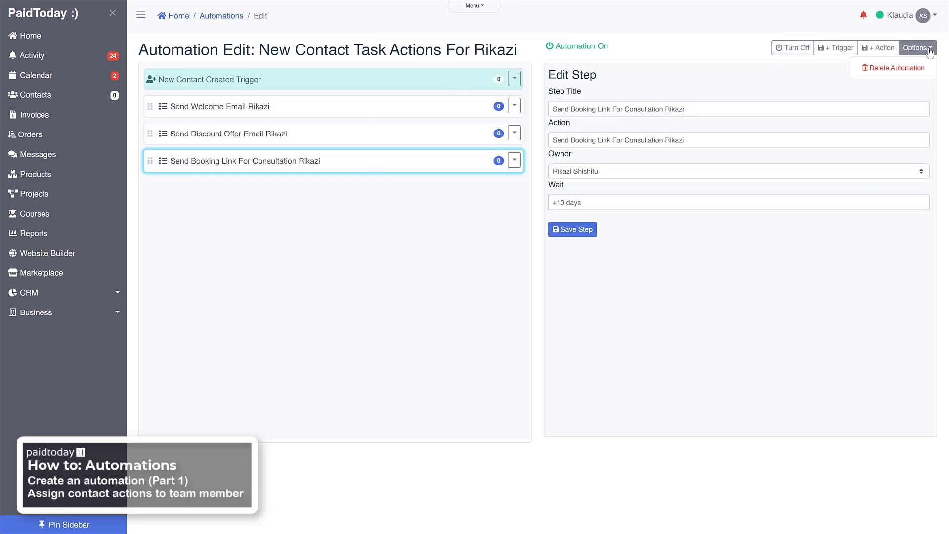
left_click(617, 47)
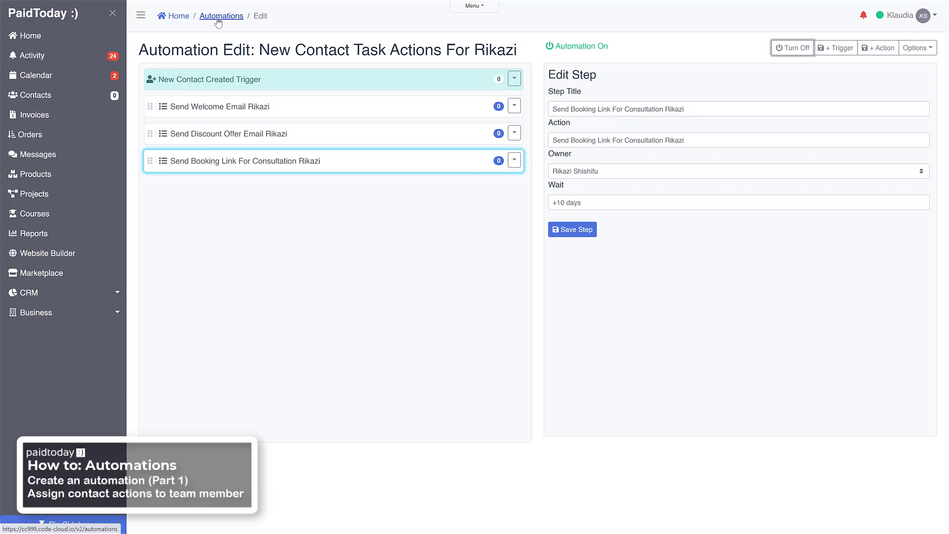